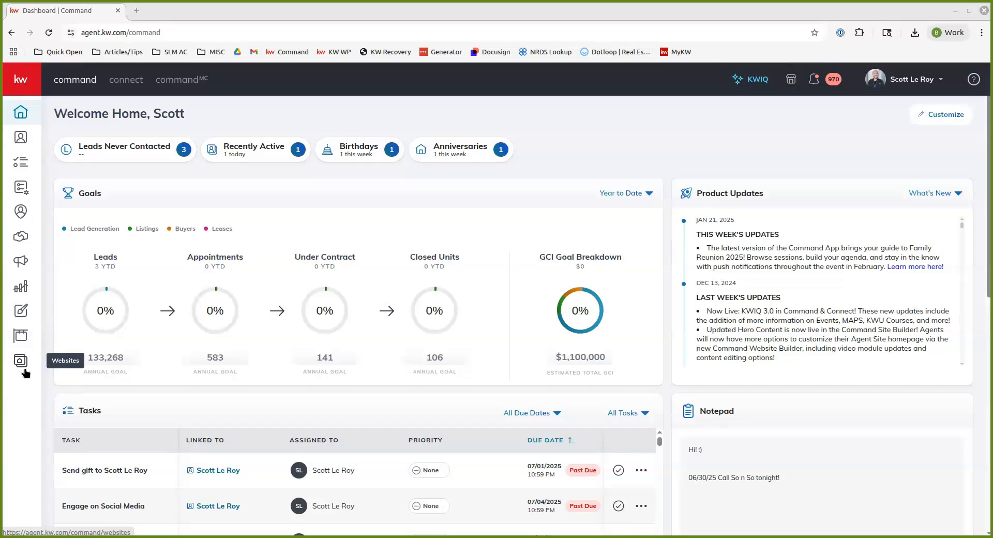
Open the website settings and review the contact information and market center details
click(21, 366)
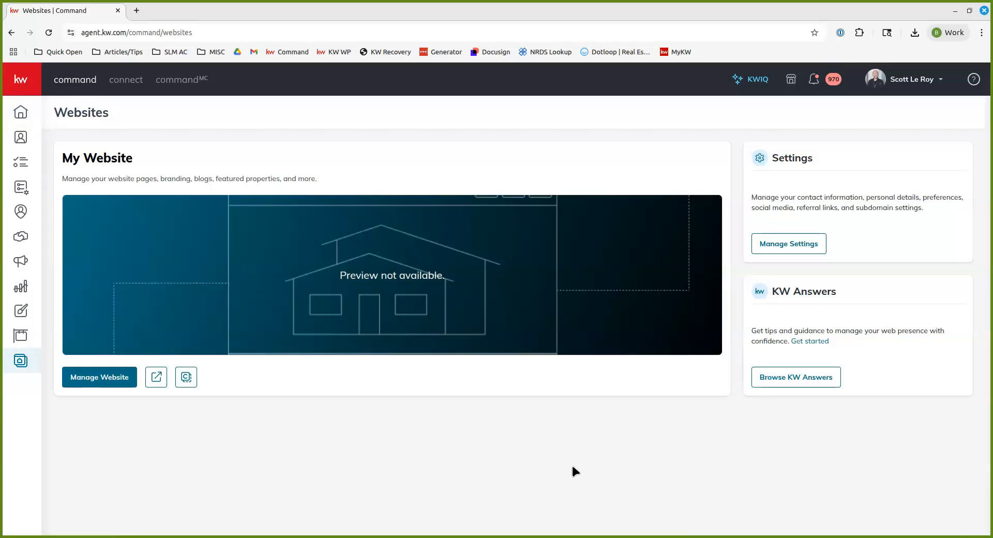
click(787, 245)
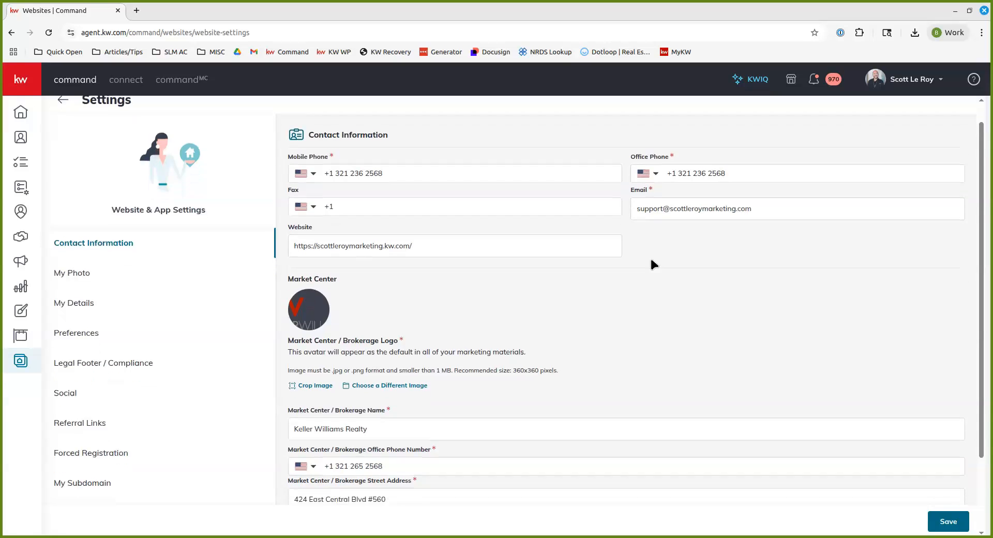
scroll(651, 260, down, 3)
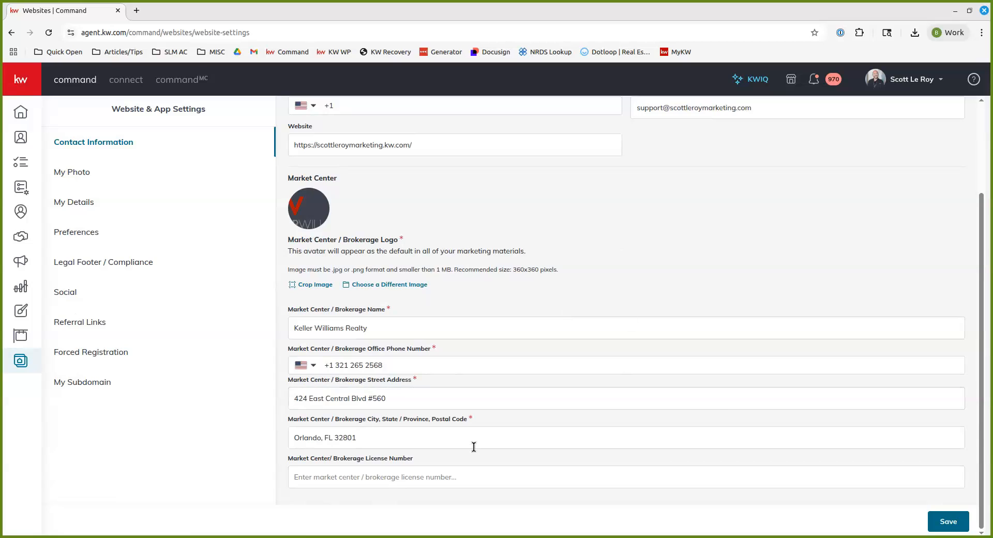
Review the agent photo and team logo settings, including the recommended image size
click(80, 176)
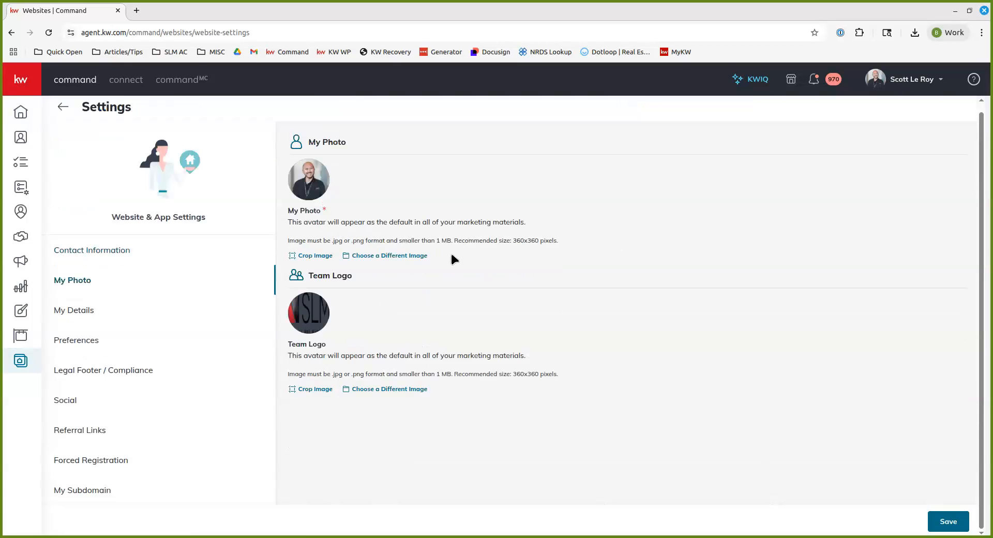
scroll(459, 255, up, 1)
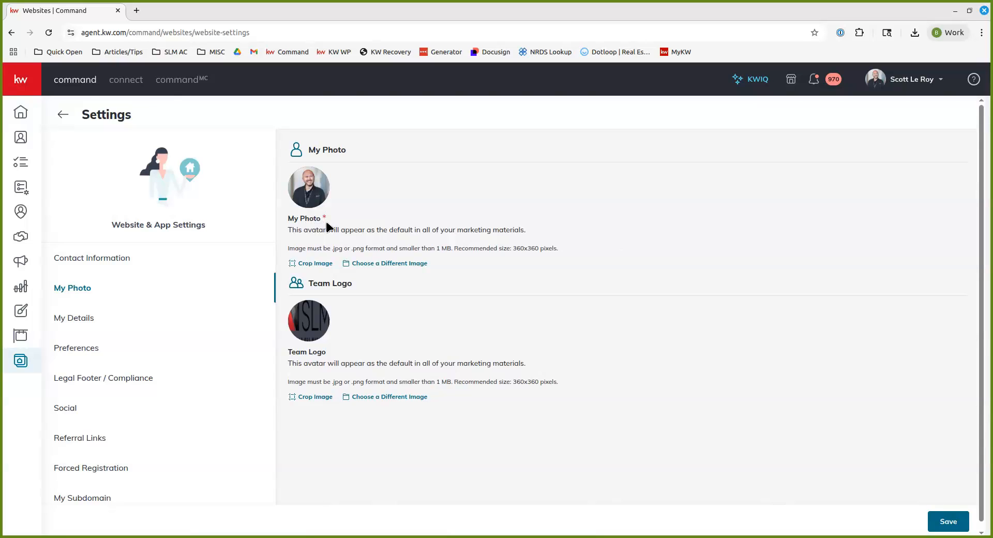
drag(458, 252, 553, 249)
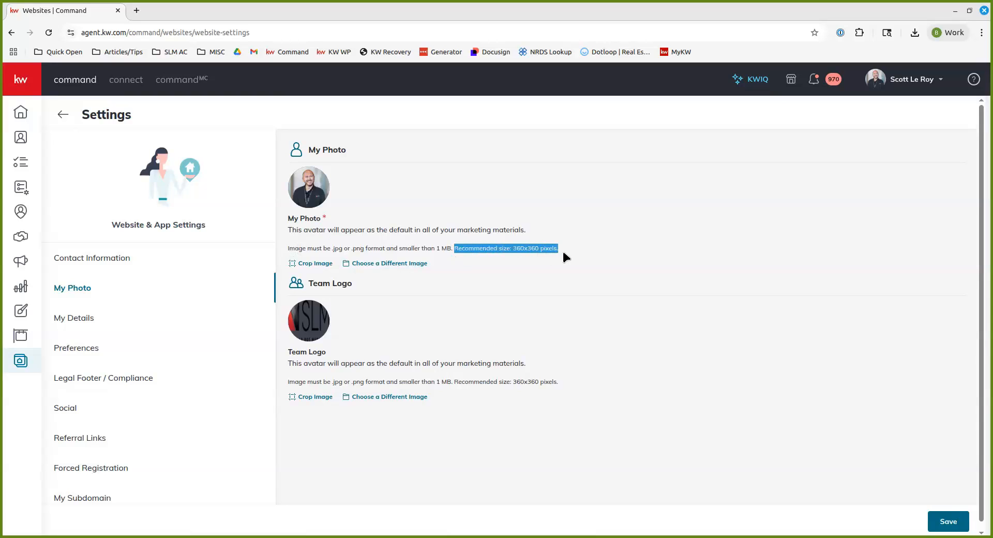
click(562, 250)
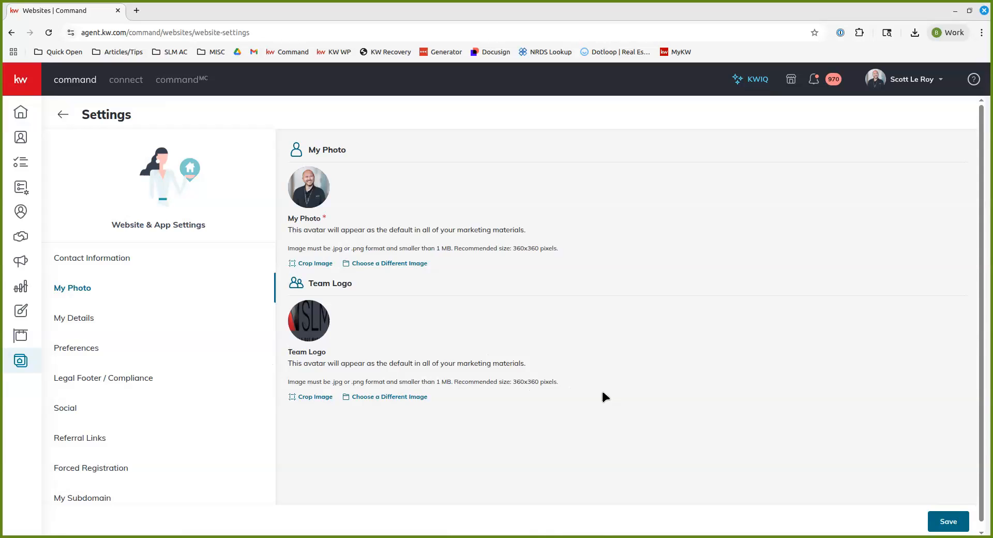
Review the agent's personal details and look through the available military affiliation options without choosing one
click(71, 324)
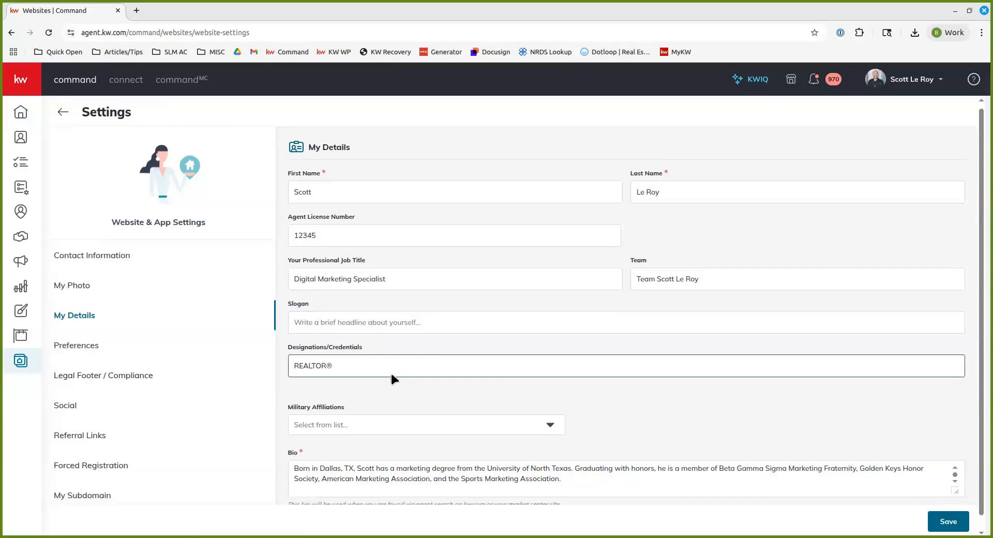
scroll(390, 371, down, 1)
click(338, 410)
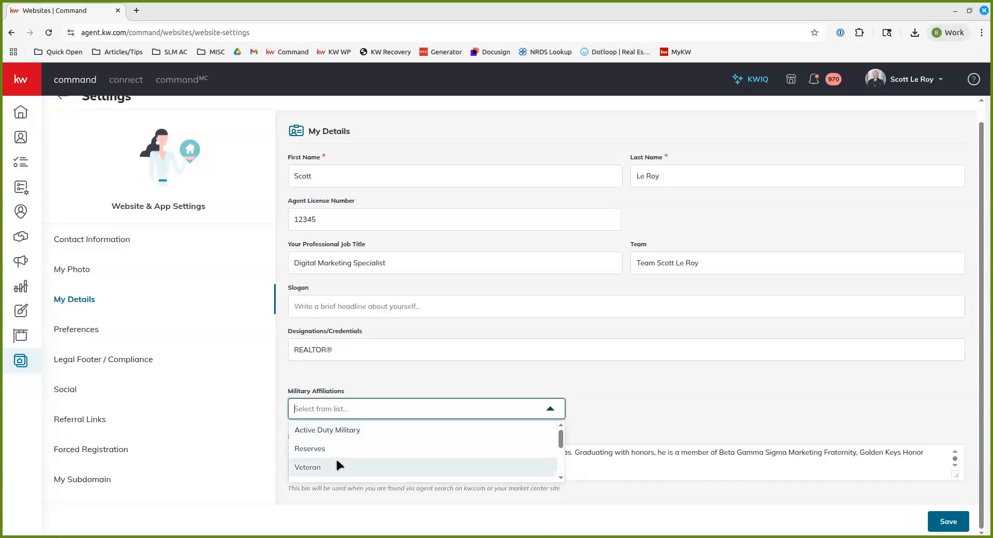
scroll(343, 466, down, 1)
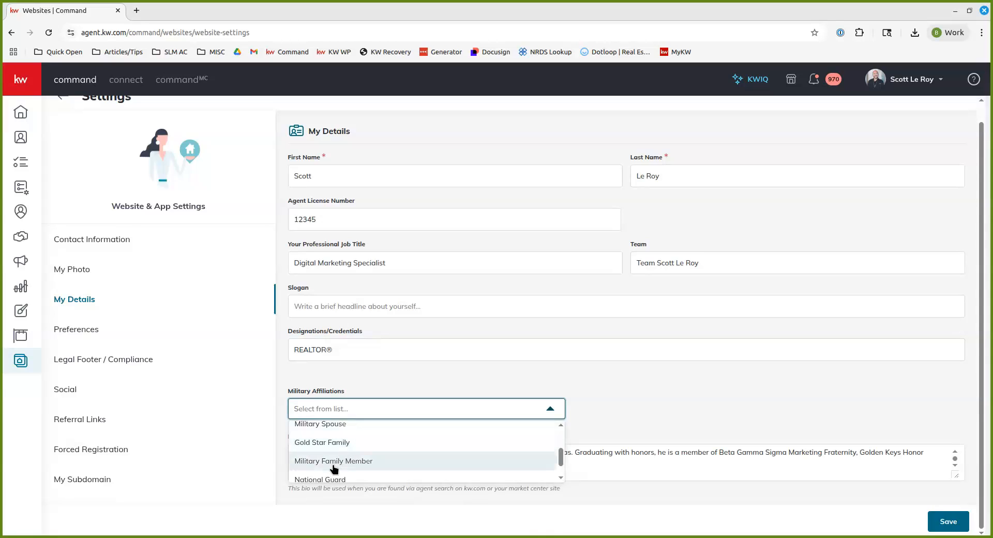
scroll(334, 468, down, 1)
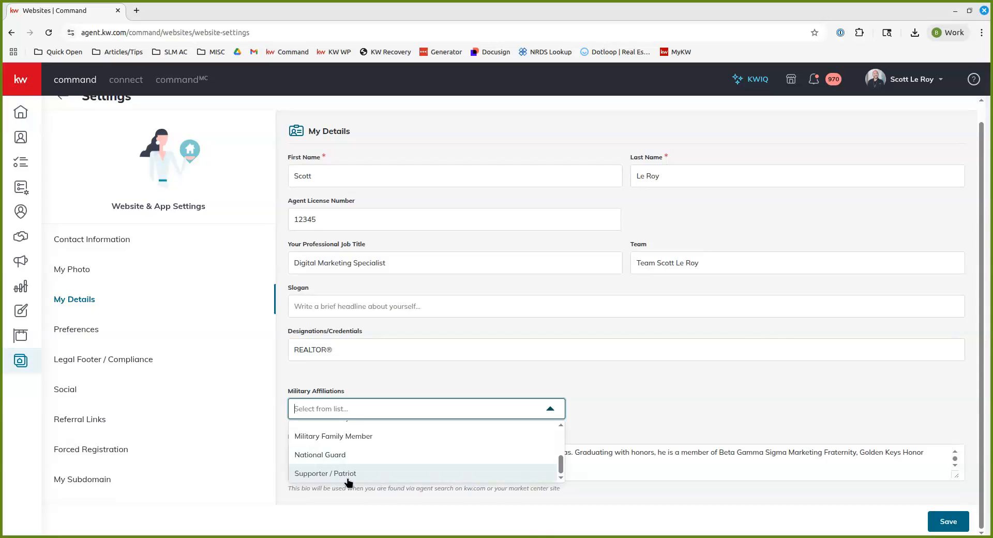
click(619, 419)
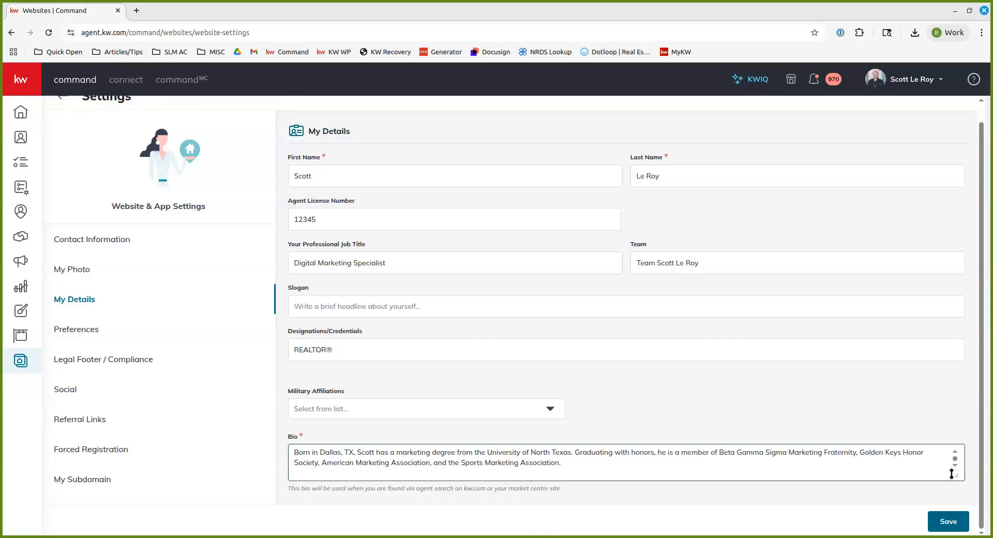
Enlarge the bio text box so that the whole biography can be read
scroll(616, 452, down, 3)
scroll(619, 453, up, 3)
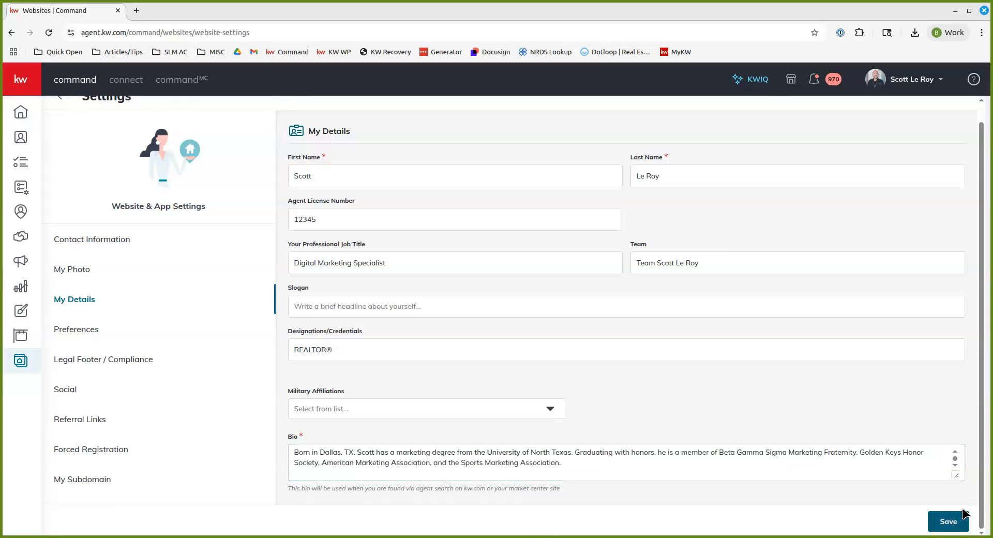
drag(957, 476, 957, 505)
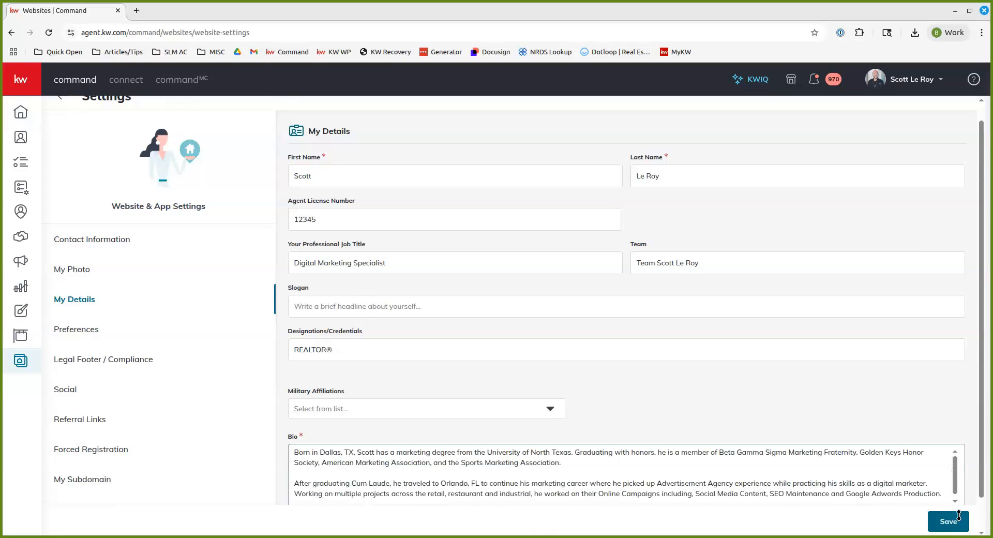
scroll(823, 407, down, 1)
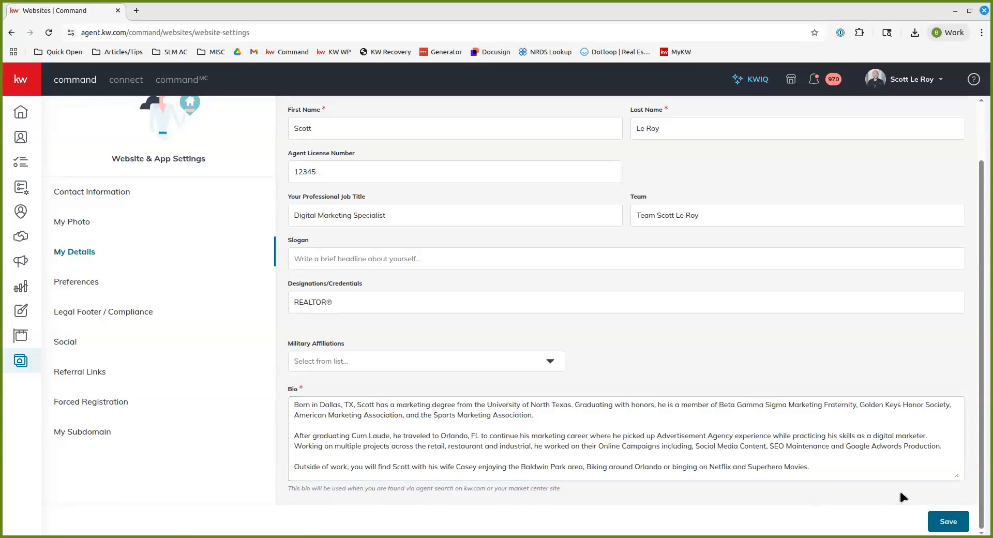
Review the site display preferences and the legal footer links, footer images and compliance text
click(67, 287)
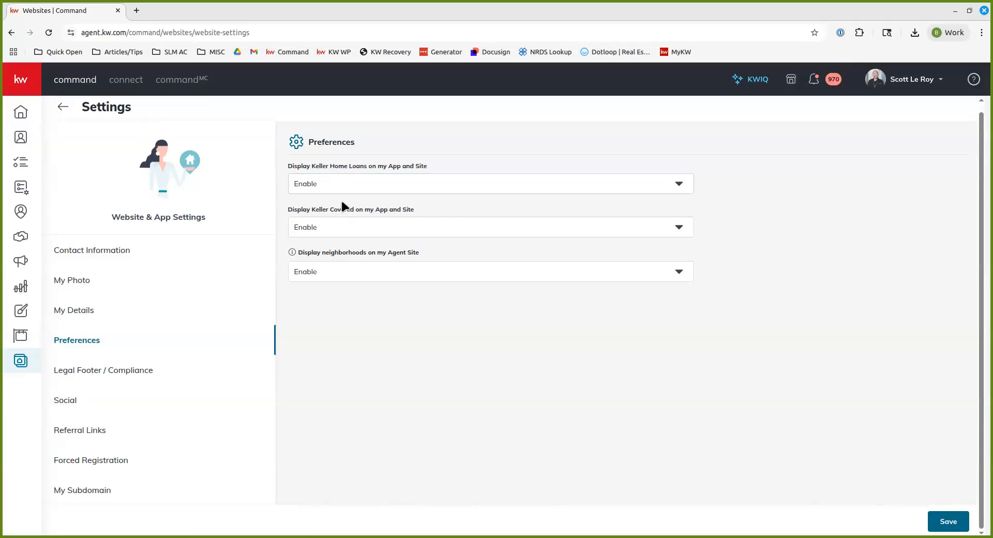
mouse_move(293, 254)
click(100, 373)
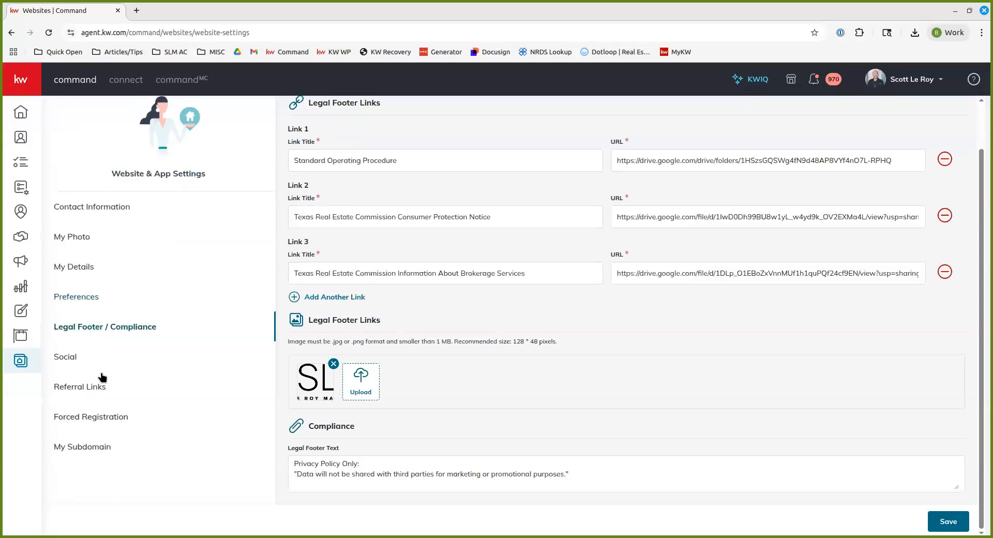
scroll(413, 295, up, 1)
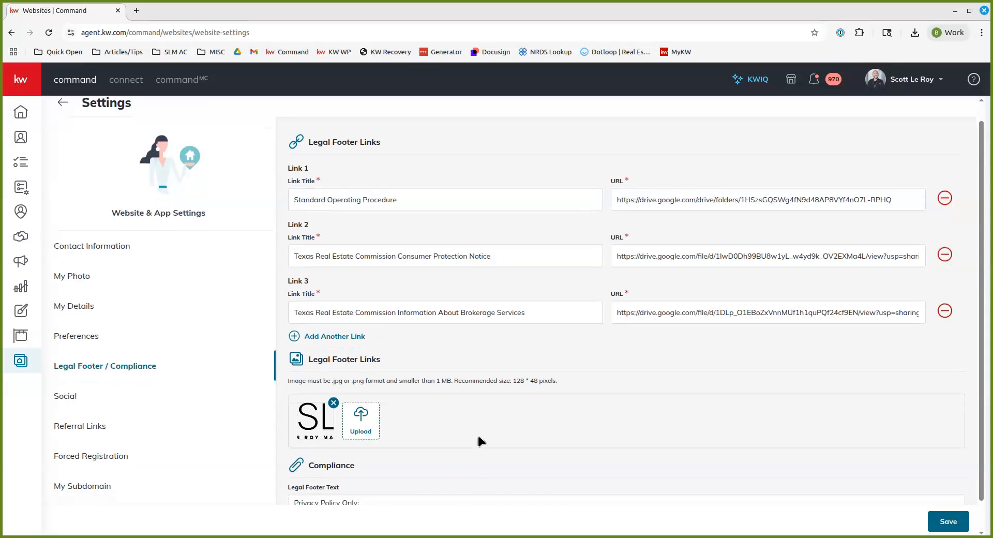
scroll(477, 435, down, 1)
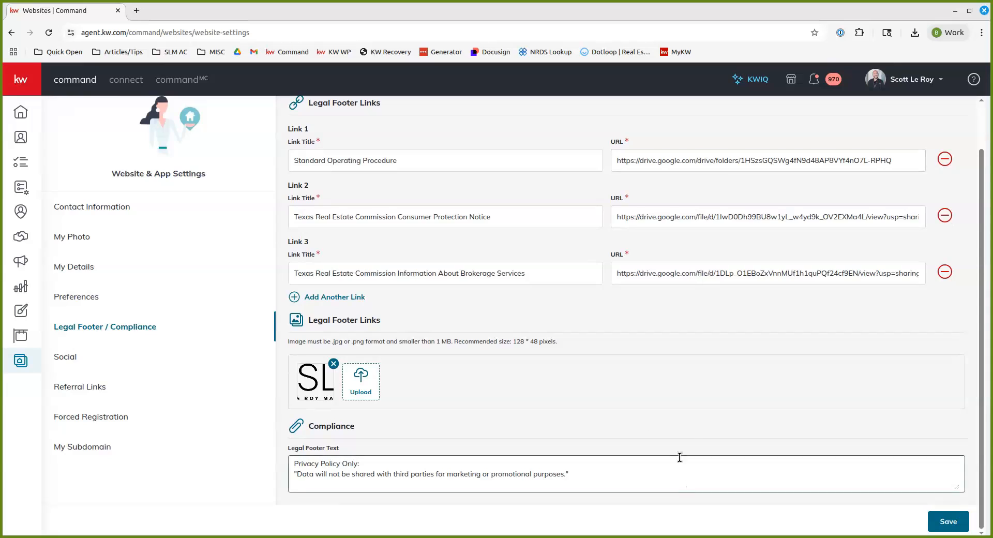
scroll(579, 425, up, 1)
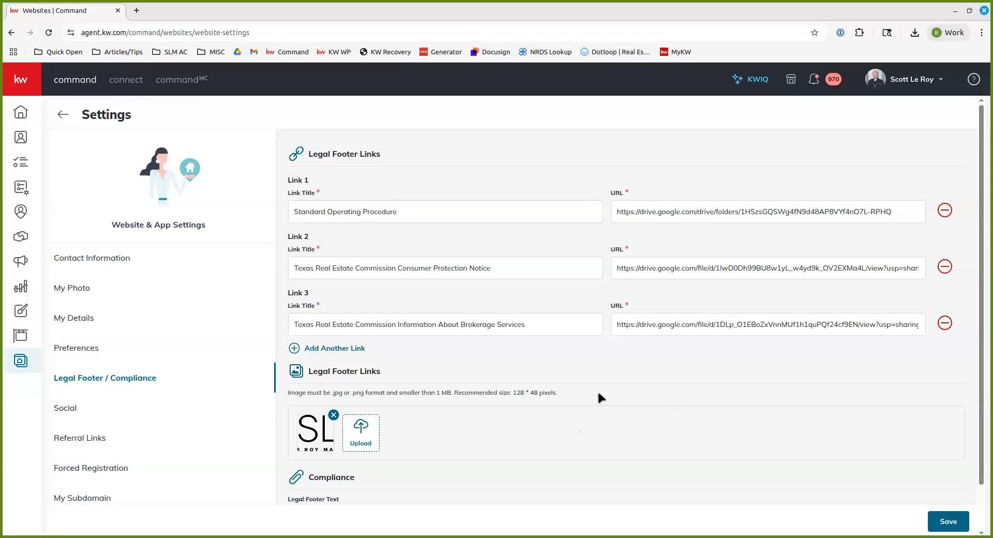
scroll(598, 398, down, 2)
Look through the social profile links, the referral app link and the forced registration property limits
click(102, 361)
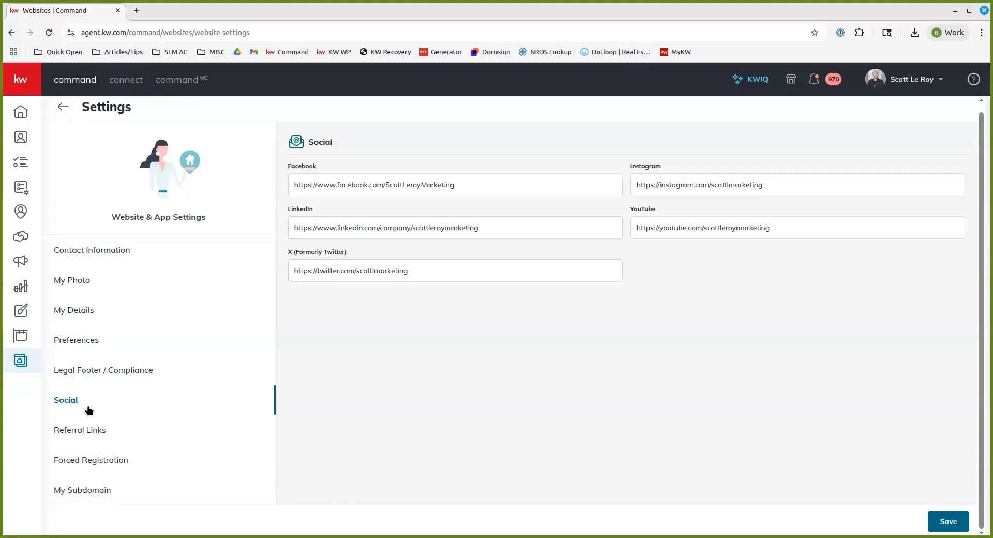
click(83, 441)
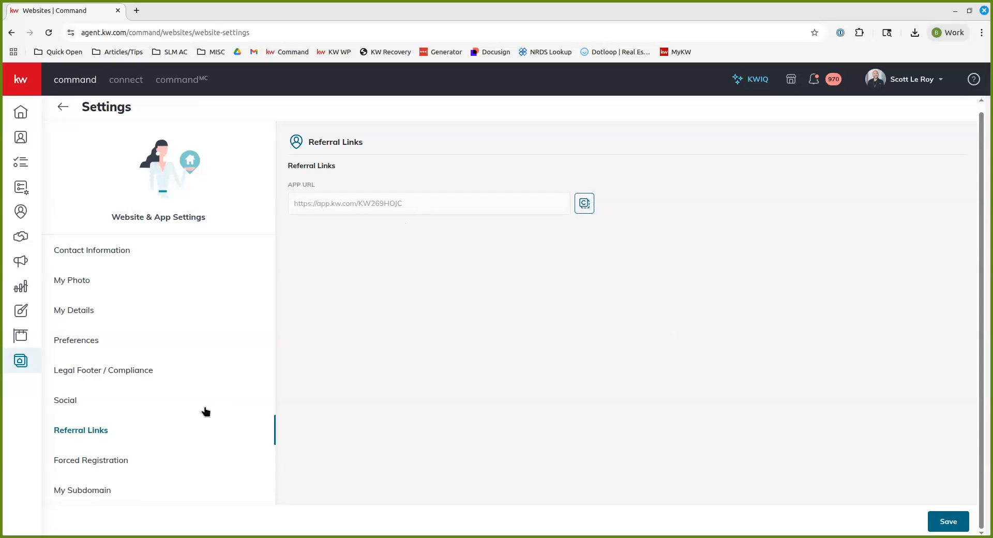
click(133, 468)
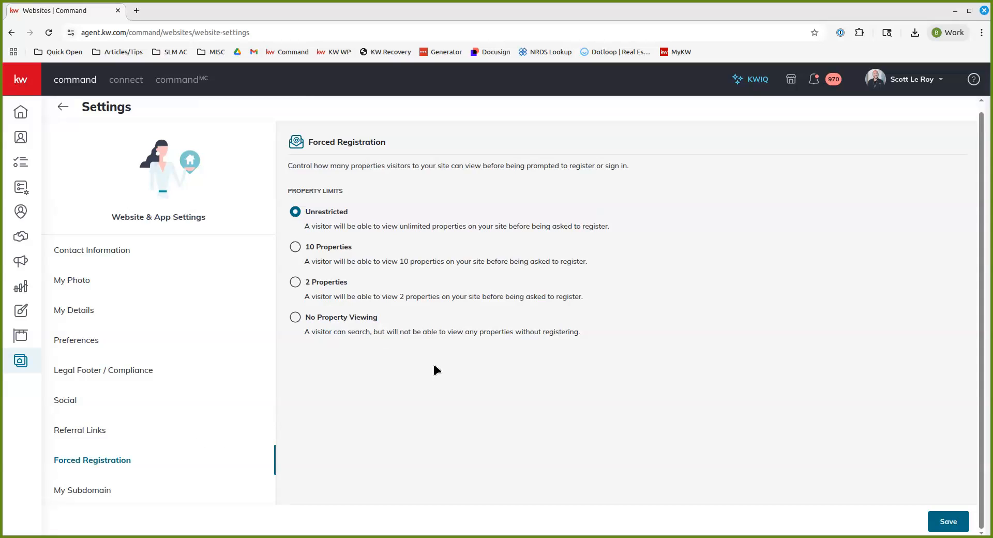
Try out an edit of the site's subdomain name by adding an "s" and restore the original name
click(81, 494)
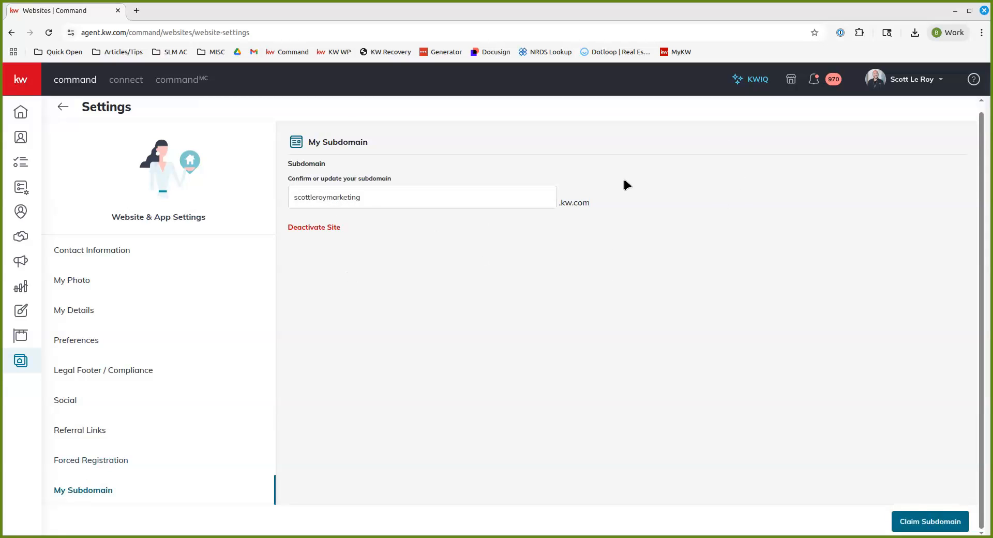
click(378, 194)
text(s)
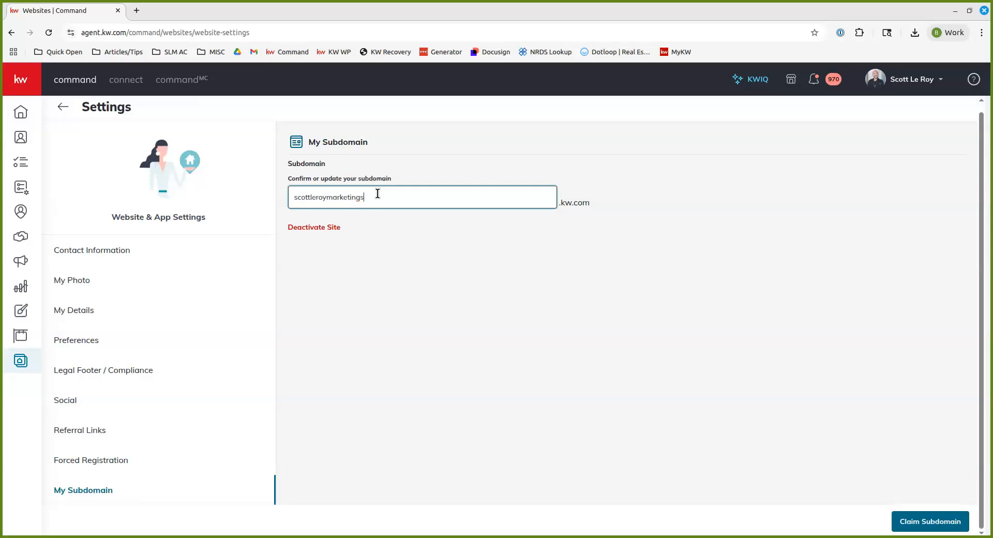
key(BackSpace)
key(BackSpace)
key(BackSpace)
key(BackSpace)
click(620, 344)
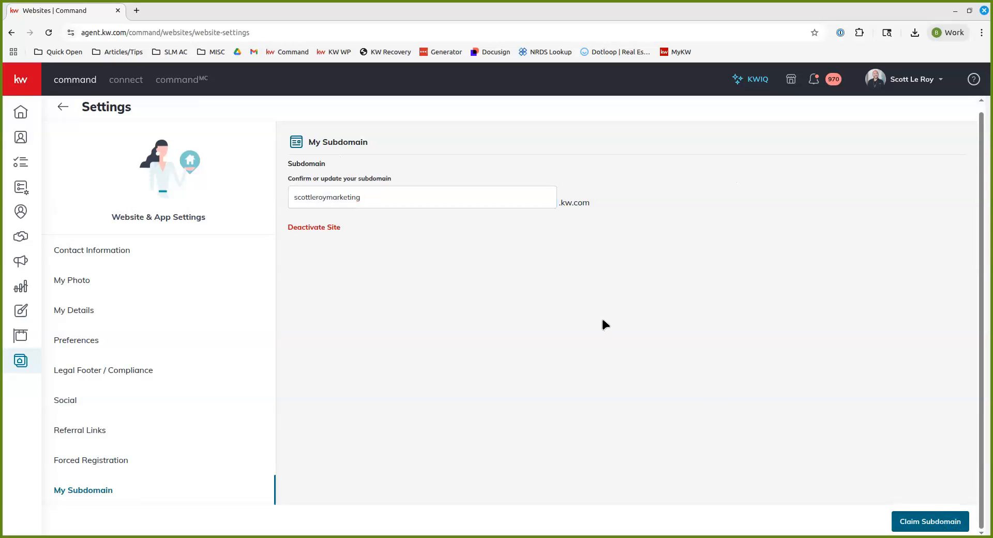